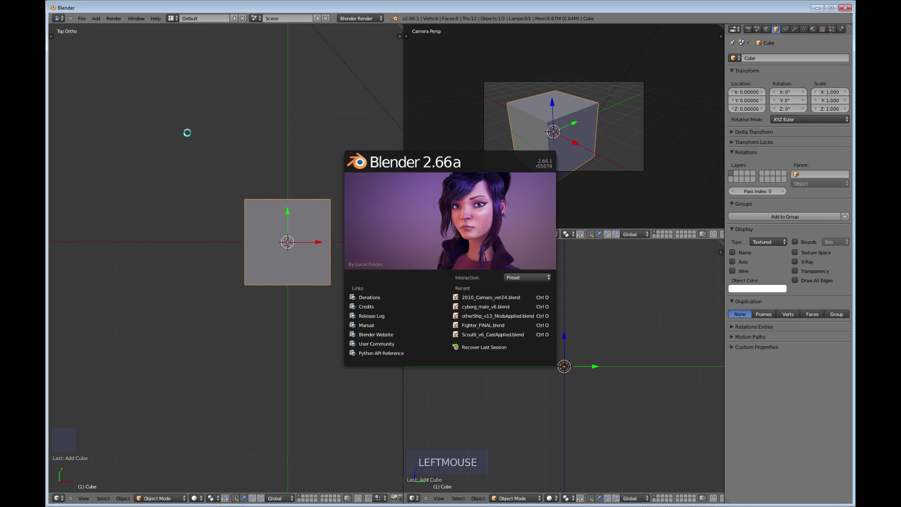
# - Close the Blender 2.66a splash screen to reveal the default cube scene
pyautogui.click(228, 142)
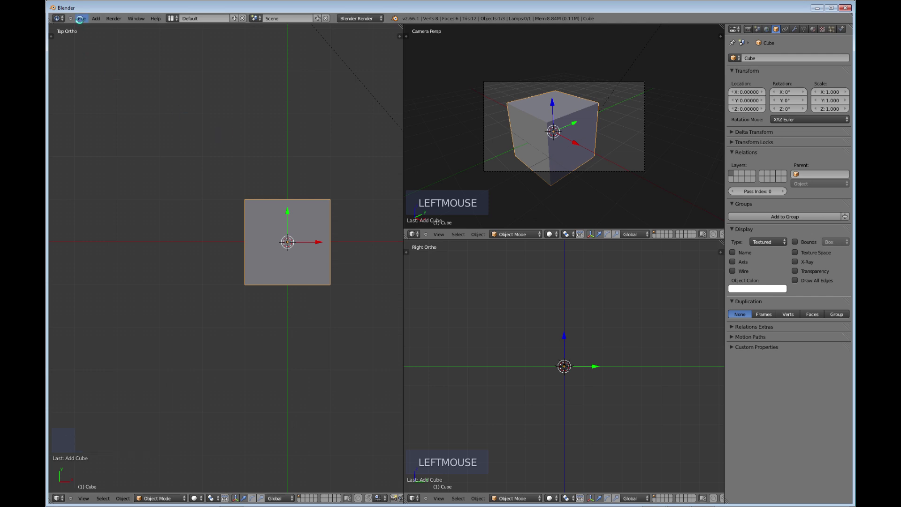
# - Open User Preferences and expand the 3D View > Mesh keymap entries to browse them
pyautogui.click(81, 18)
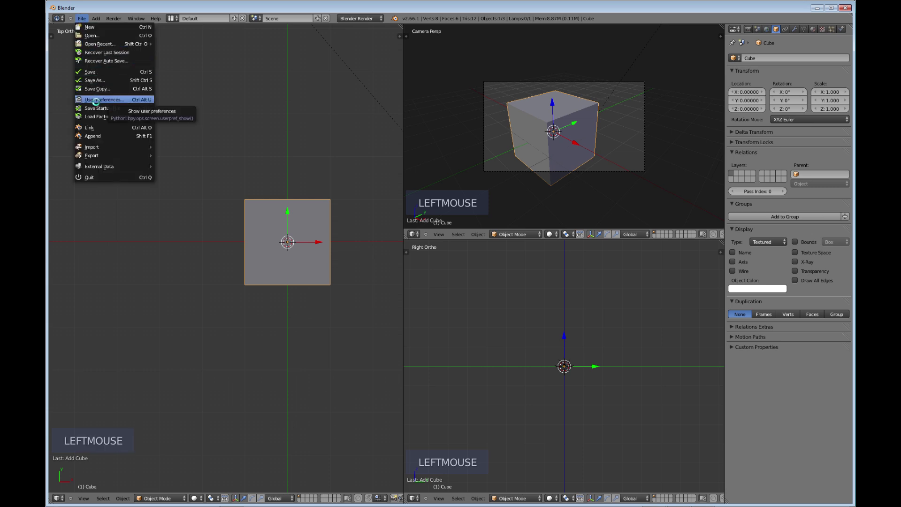
pyautogui.click(96, 100)
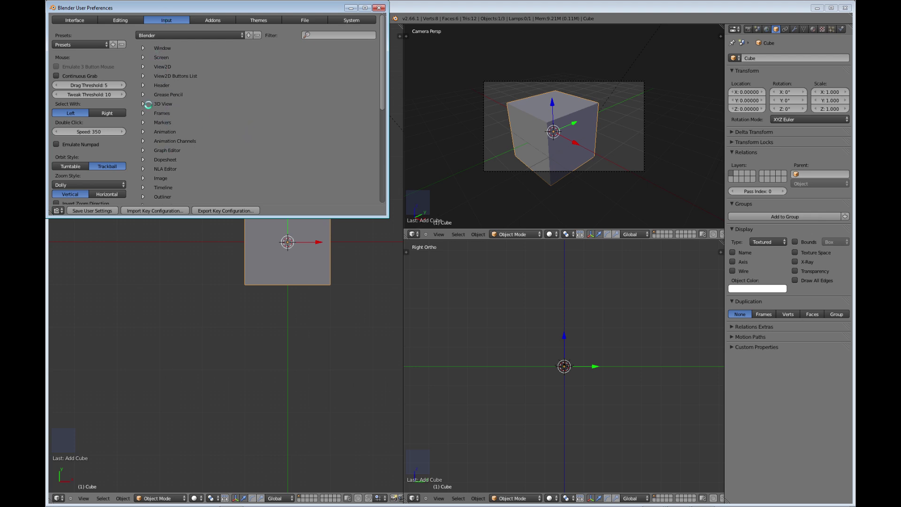
pyautogui.click(141, 103)
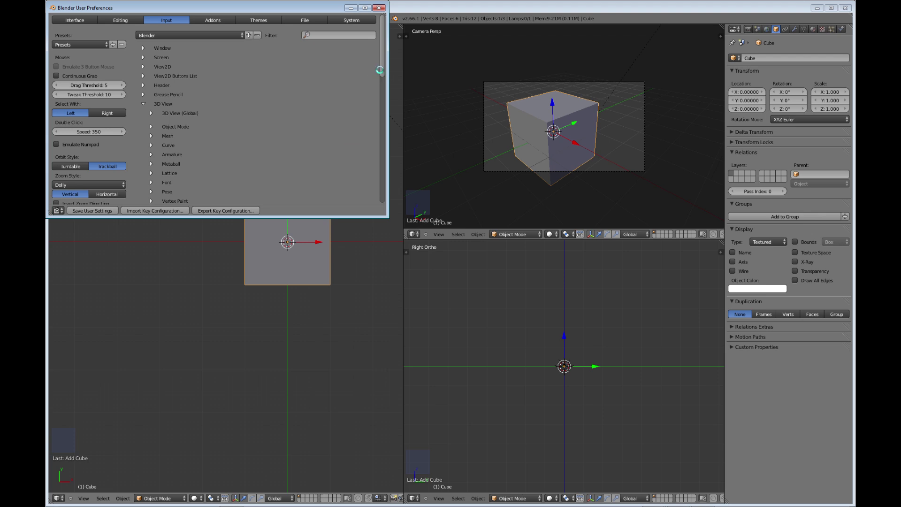
pyautogui.scroll(-8, 374, 107)
pyautogui.scroll(7, 364, 141)
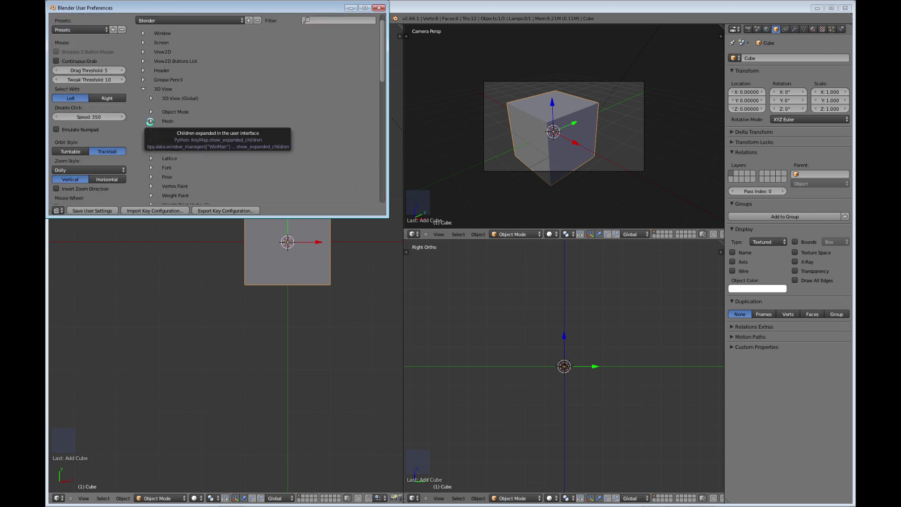
pyautogui.click(149, 122)
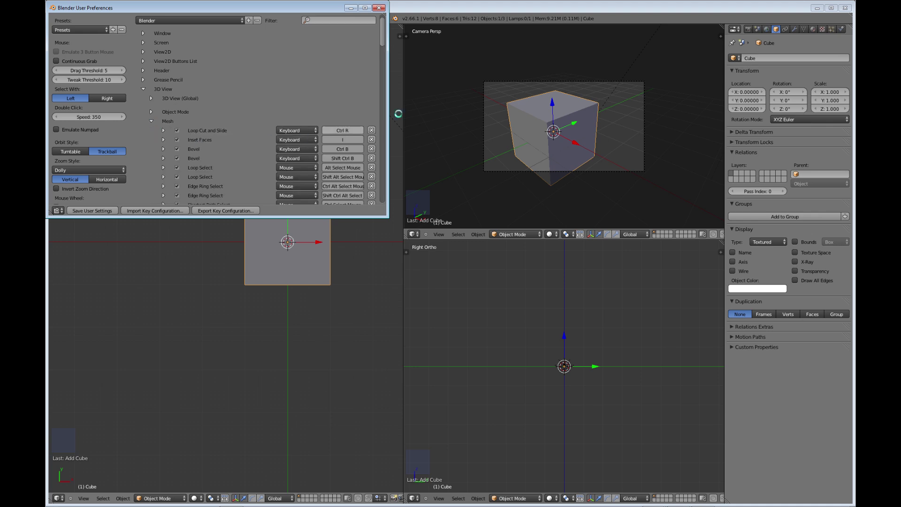
pyautogui.scroll(-7, 380, 68)
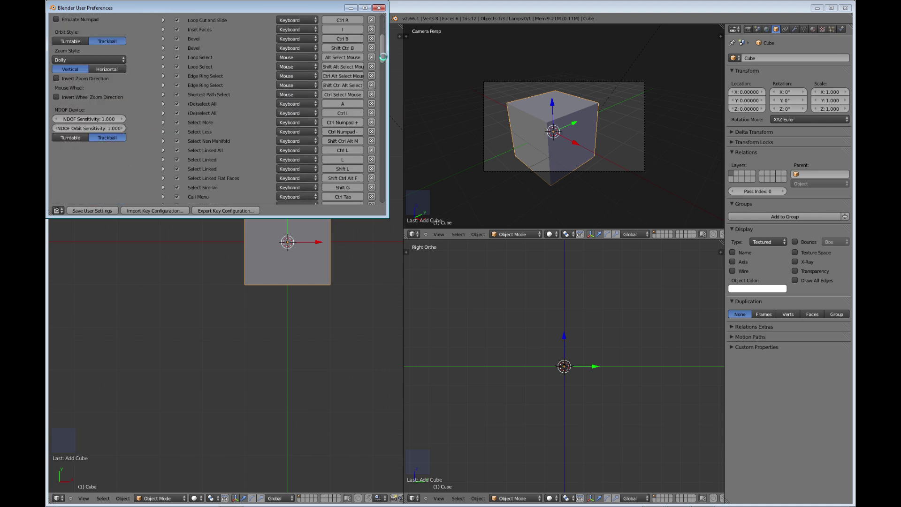
pyautogui.moveTo(383, 60)
pyautogui.mouseDown()
pyautogui.moveTo(384, 150)
pyautogui.moveTo(380, 53)
pyautogui.mouseUp()
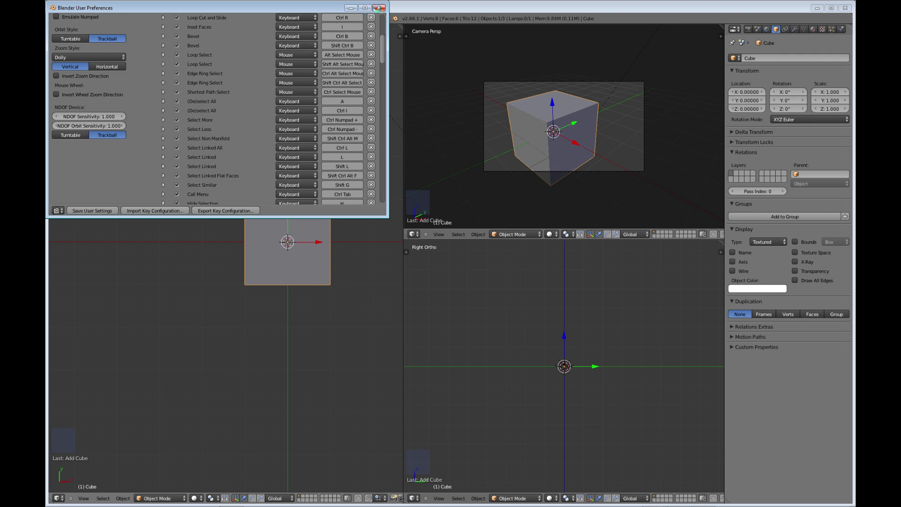
# - Close the User Preferences window to return to the cube viewports
pyautogui.click(379, 8)
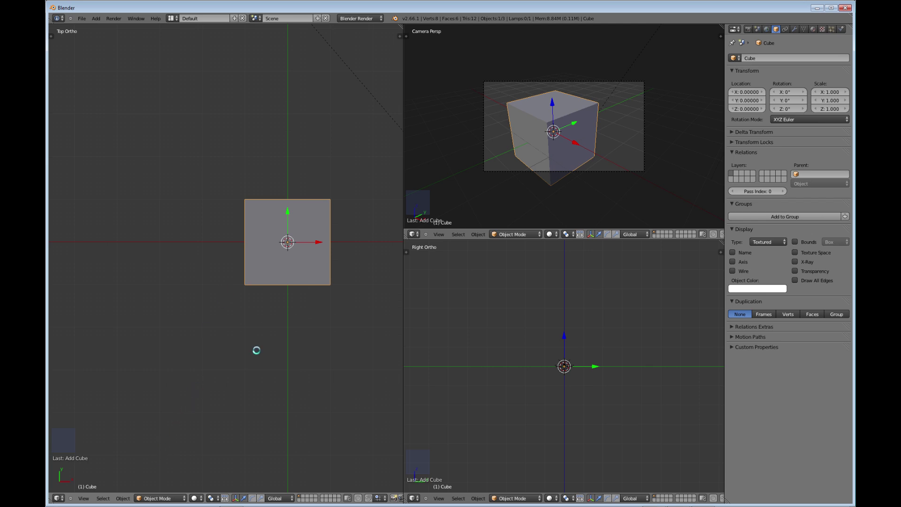
# - Browse the Object menu without choosing anything, then orbit the left view to show the cube's side
pyautogui.click(123, 498)
pyautogui.moveTo(144, 353)
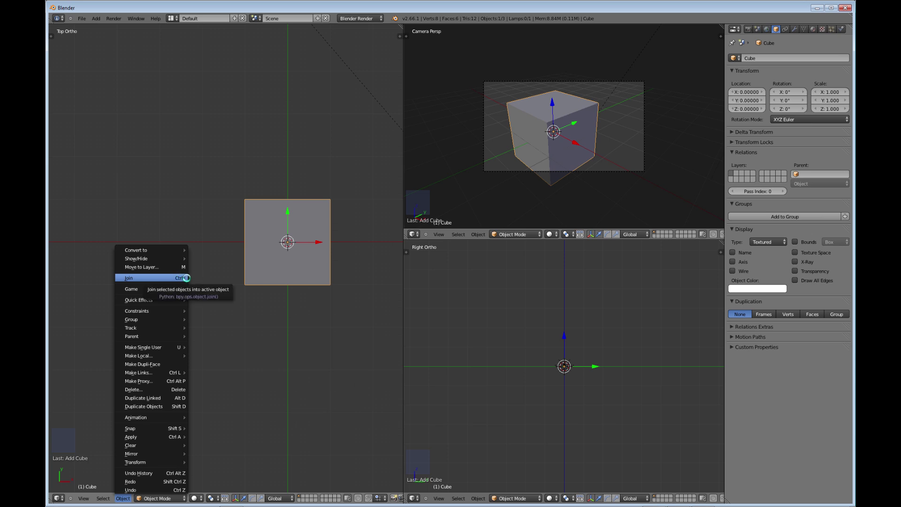
pyautogui.click(155, 279)
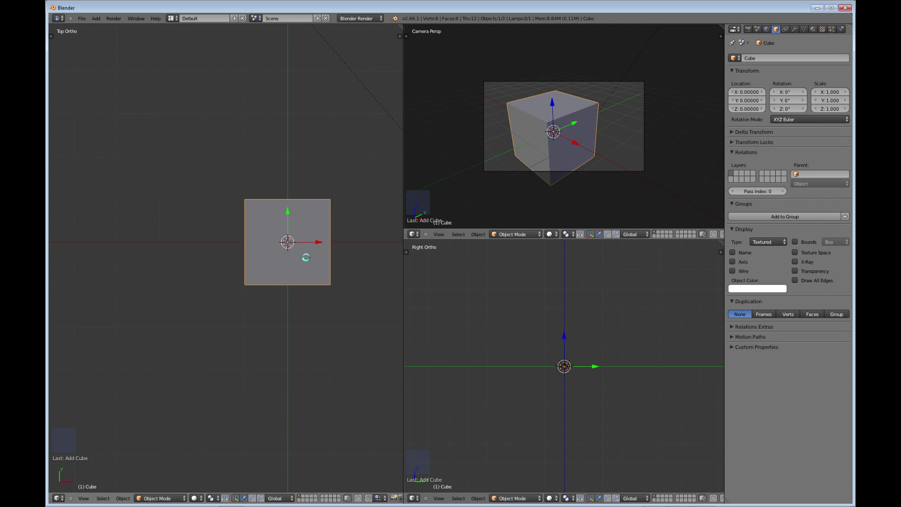
pyautogui.moveTo(306, 257); pyautogui.dragTo(259, 228, button='middle')
# - In Edit Mode, delete only the cube's top face, leaving it open
pyautogui.press('Tab')
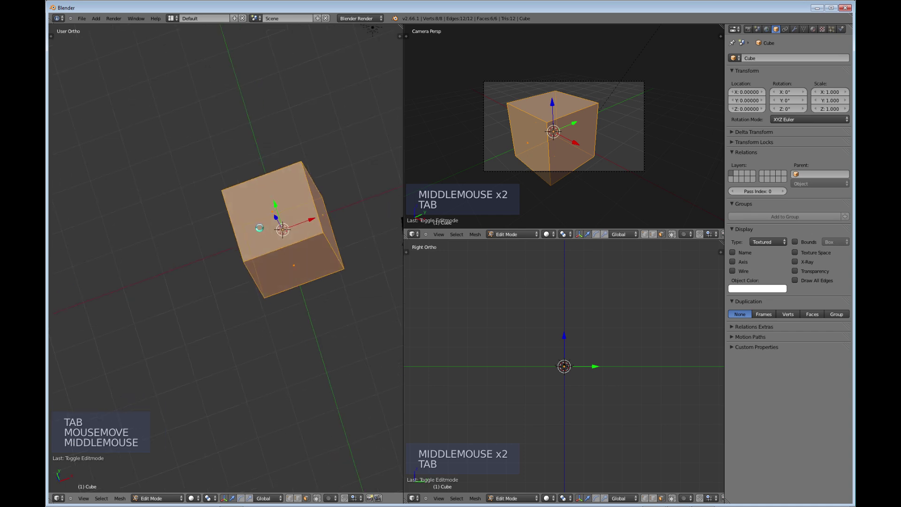
pyautogui.click(260, 227)
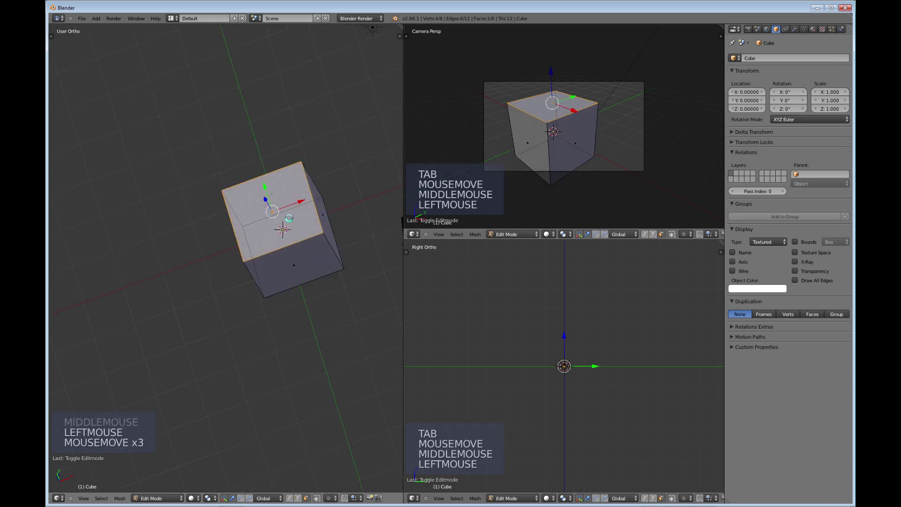
pyautogui.press('Delete')
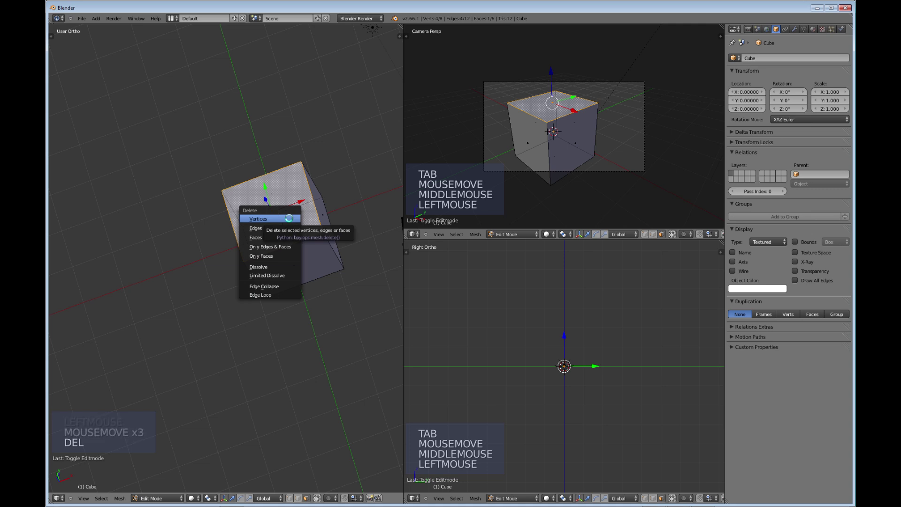
pyautogui.click(274, 239)
# - Select two opposite top edges of the opening
pyautogui.moveTo(308, 263); pyautogui.dragTo(294, 318, button='middle')
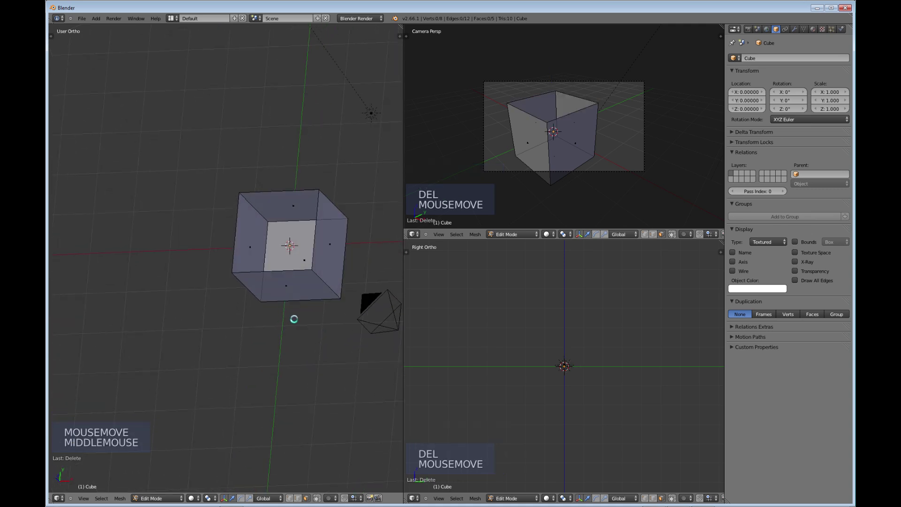
pyautogui.click(272, 291)
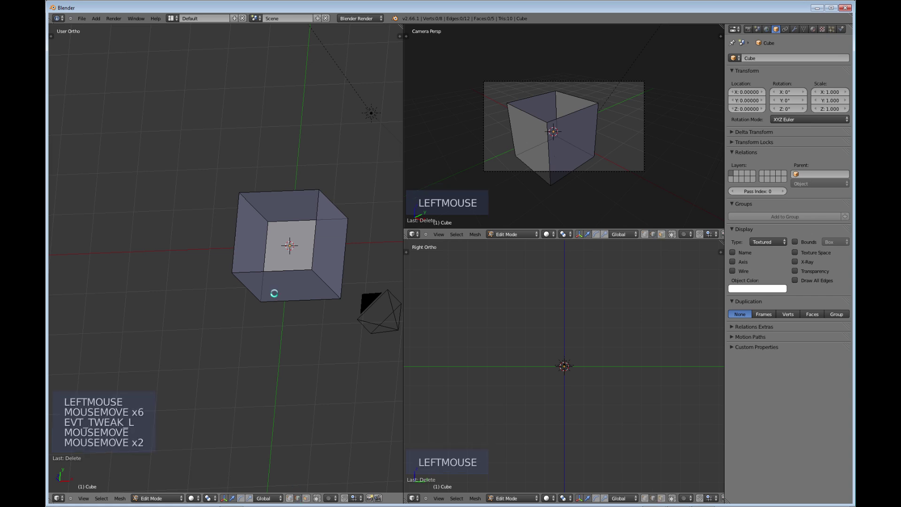
pyautogui.click(279, 190)
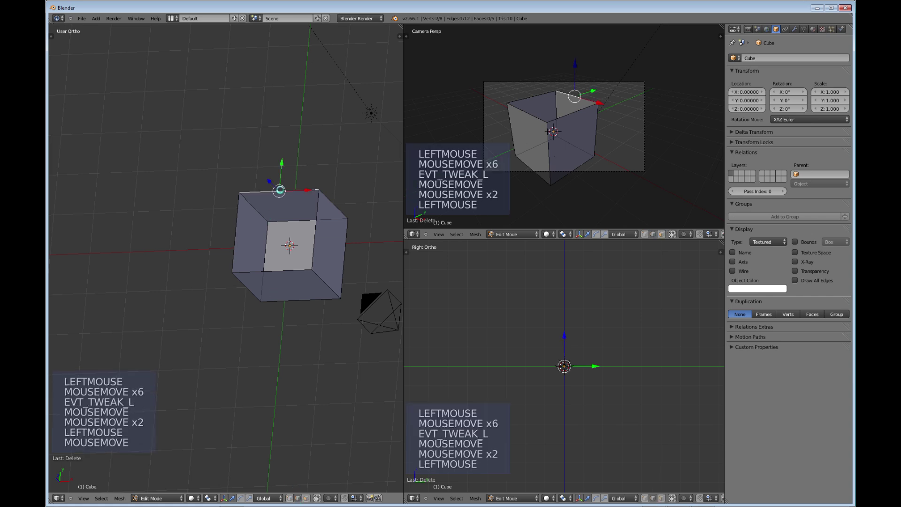
pyautogui.keyDown('shift'); pyautogui.click(275, 271); pyautogui.keyUp('shift')
pyautogui.moveTo(332, 257); pyautogui.dragTo(327, 314, button='middle')
# - Fill a new top face between the selected edges and add a first loop cut
pyautogui.press('f')
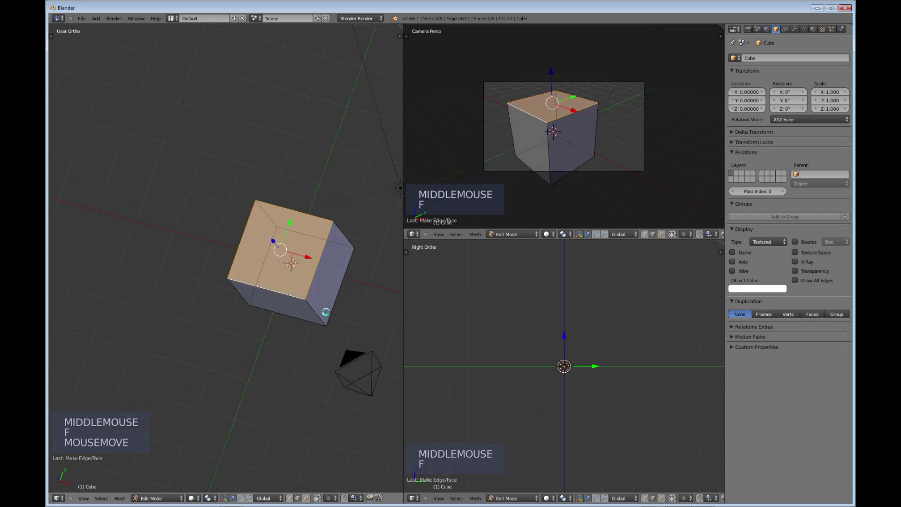
pyautogui.moveTo(306, 283); pyautogui.dragTo(281, 294, button='middle')
pyautogui.hotkey('ctrl', 'r')
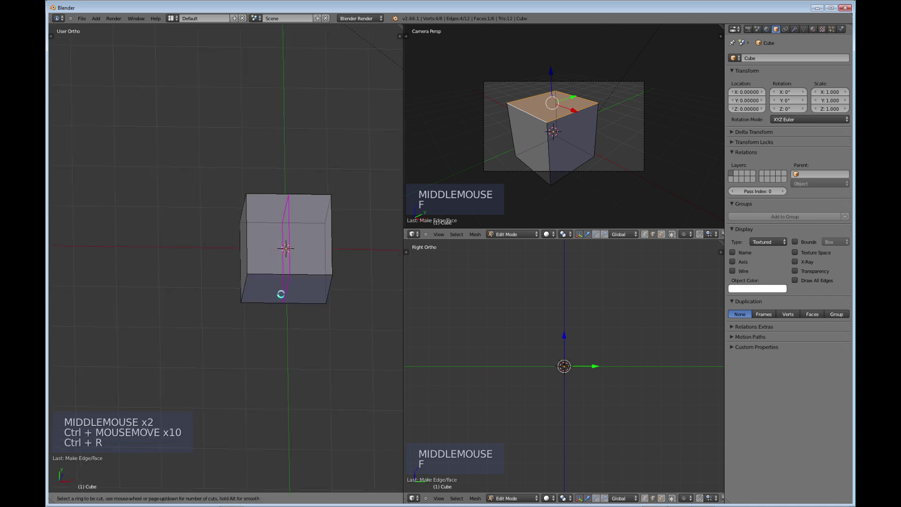
pyautogui.click(281, 294)
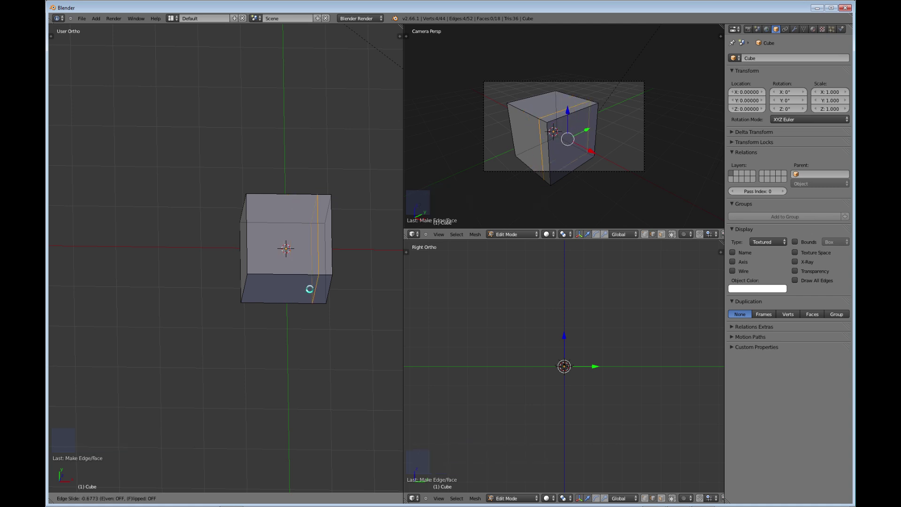
pyautogui.click(261, 287)
# - Add a second loop cut around the cube, then orbit to a near-front view
pyautogui.hotkey('ctrl', 'r')
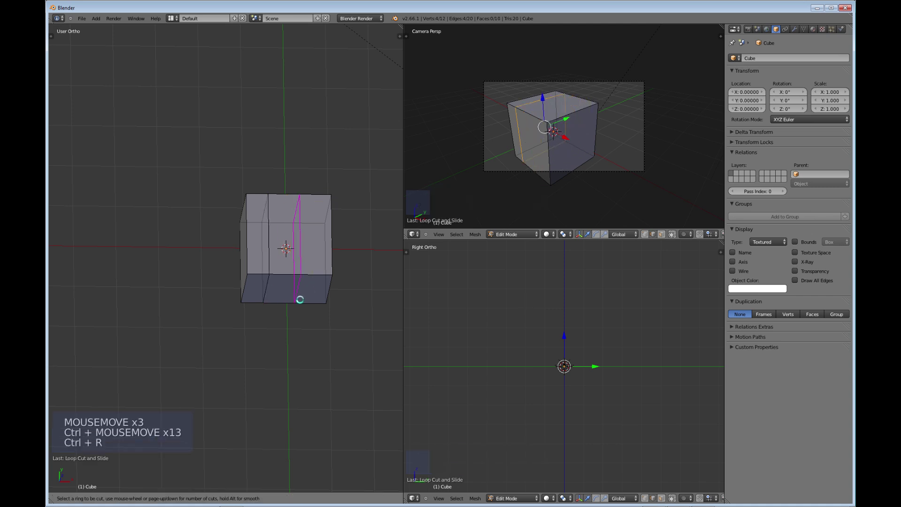
pyautogui.click(300, 299)
pyautogui.click(302, 302)
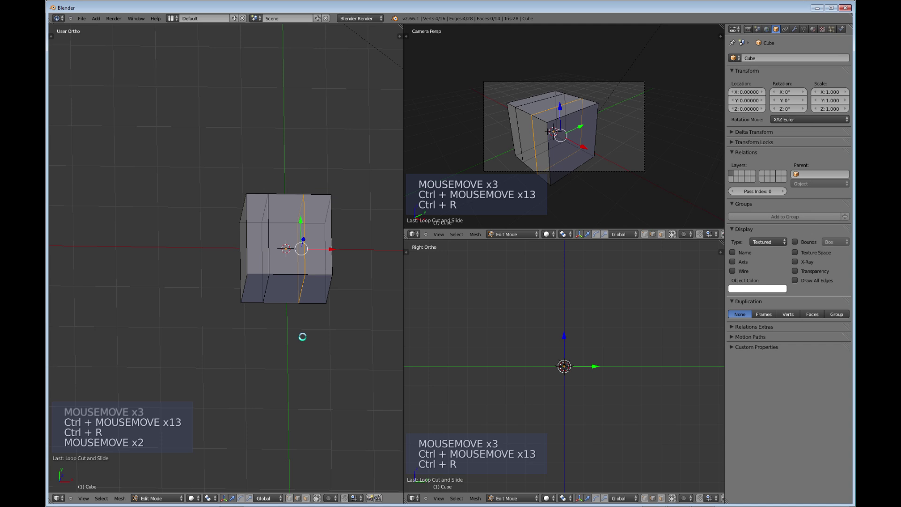
pyautogui.middleClick(263, 299)
pyautogui.moveTo(262, 298); pyautogui.dragTo(264, 261, button='middle')
pyautogui.moveTo(303, 228); pyautogui.dragTo(297, 308, button='middle')
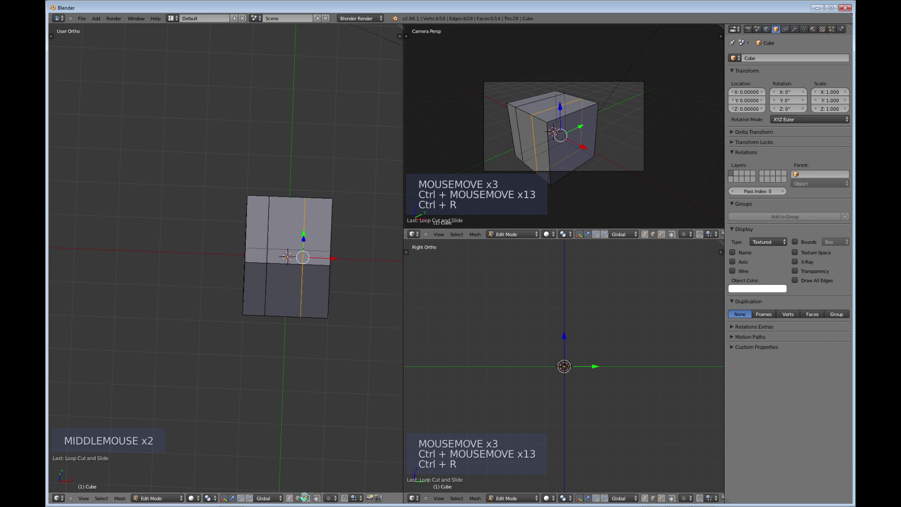
# - Extrude an upper face upward, scale its tip to 0.4311, then view from the top
pyautogui.click(306, 498)
pyautogui.click(287, 231)
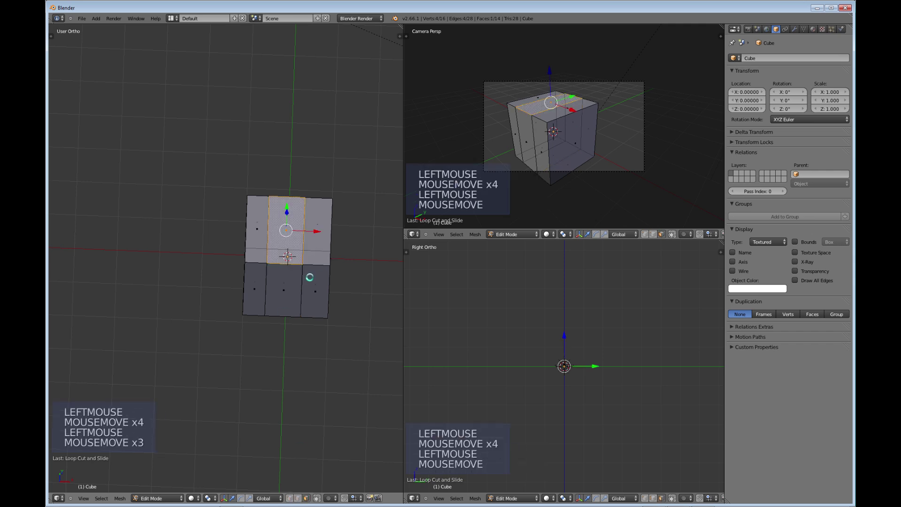
pyautogui.moveTo(275, 314); pyautogui.dragTo(275, 282, button='middle')
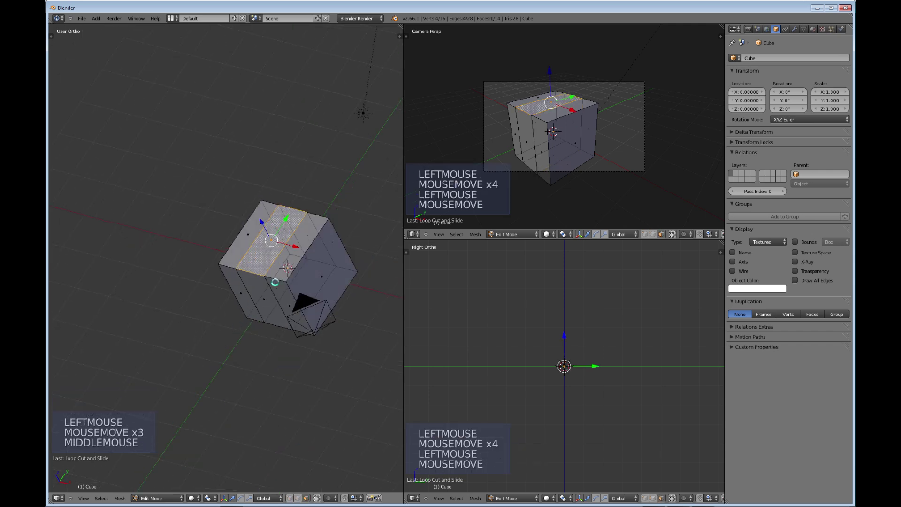
pyautogui.press('e')
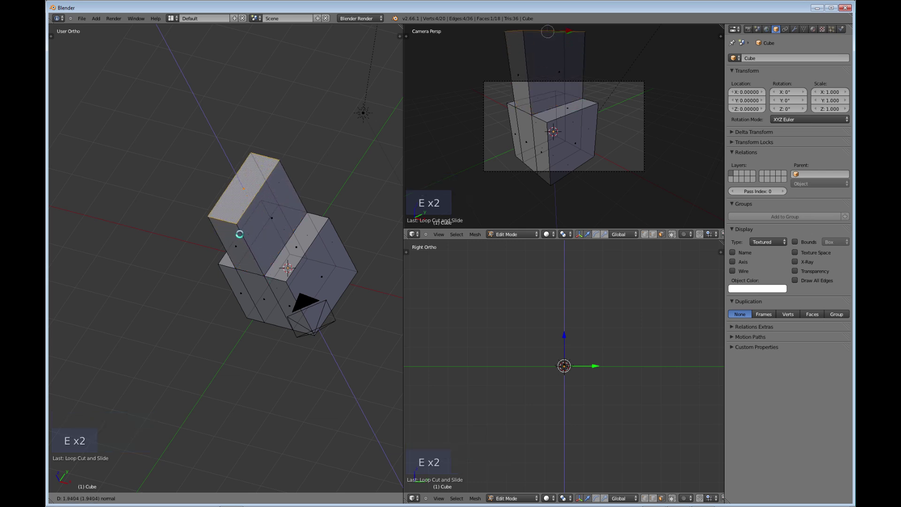
pyautogui.click(239, 234)
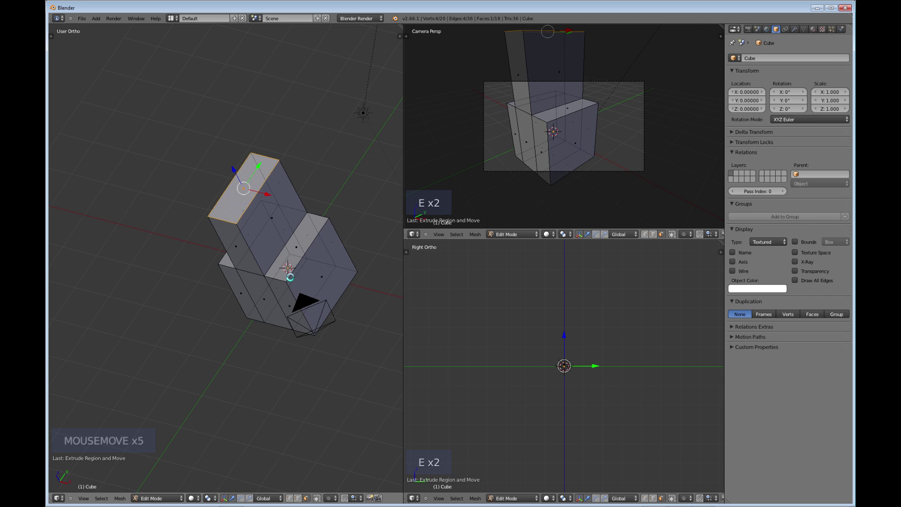
pyautogui.press('s')
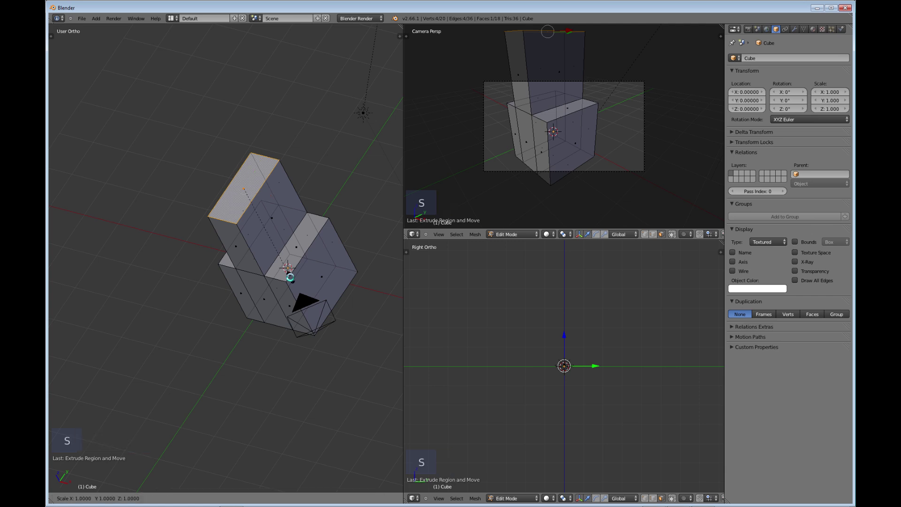
pyautogui.click(256, 229)
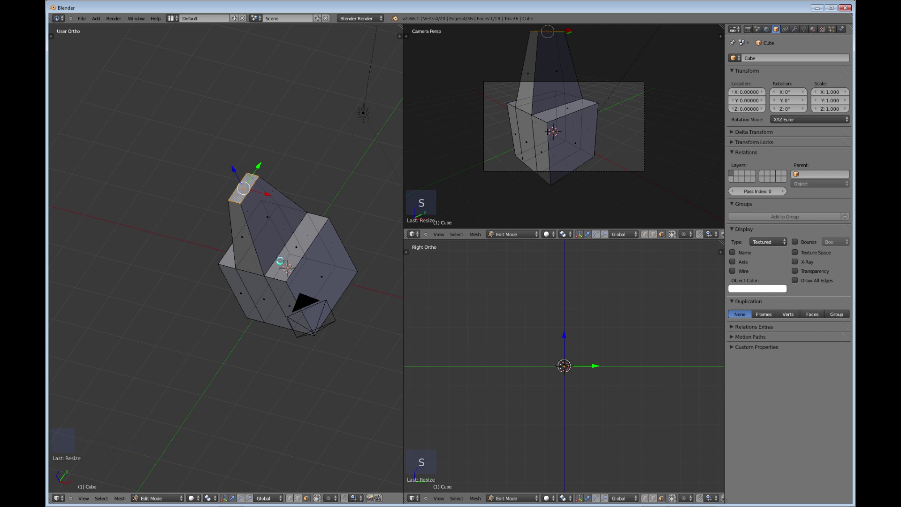
pyautogui.press('KP_7')
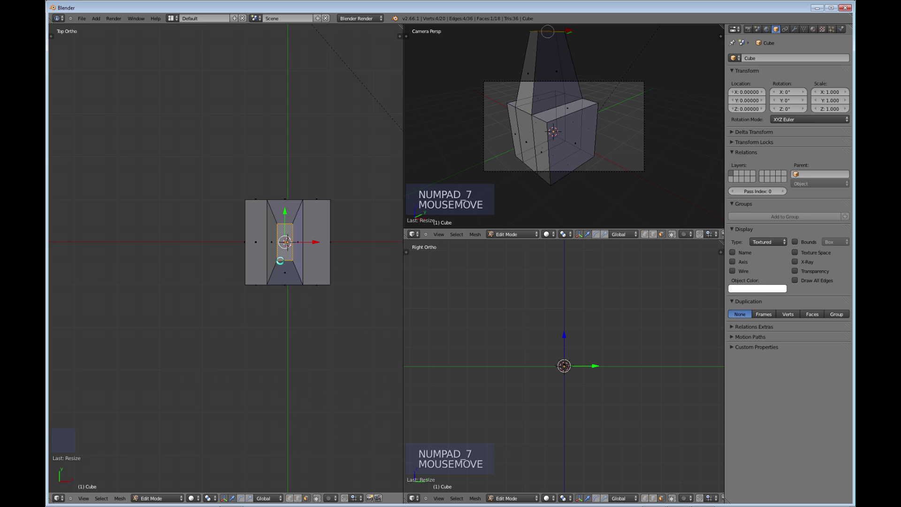
pyautogui.press('KP_3')
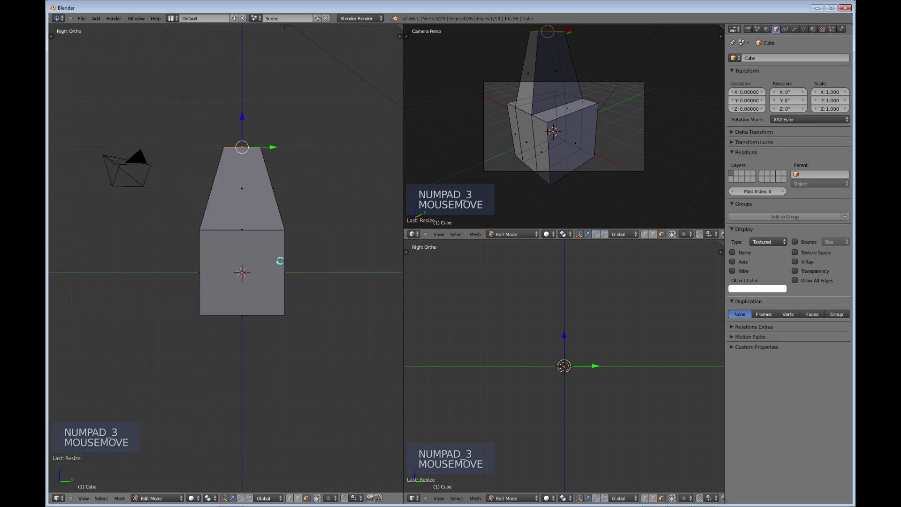
pyautogui.press('KP_1')
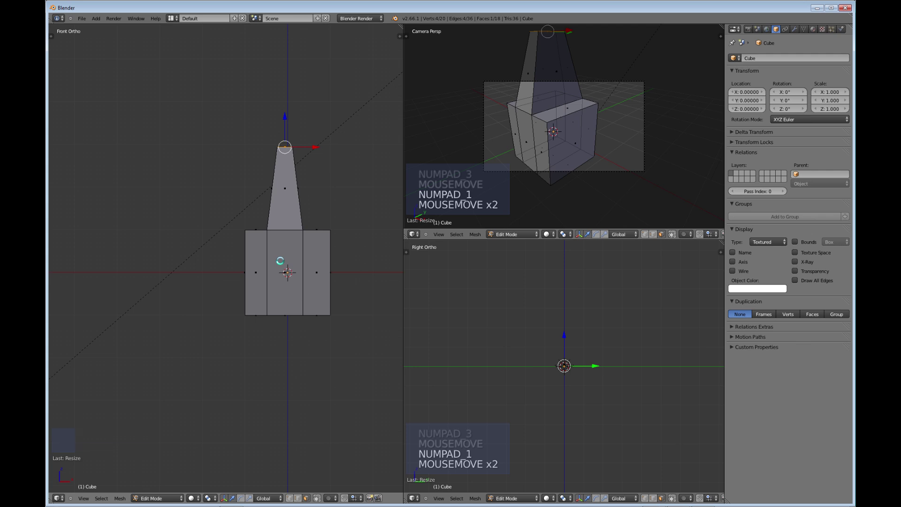
pyautogui.press('ctrl+KP_7')
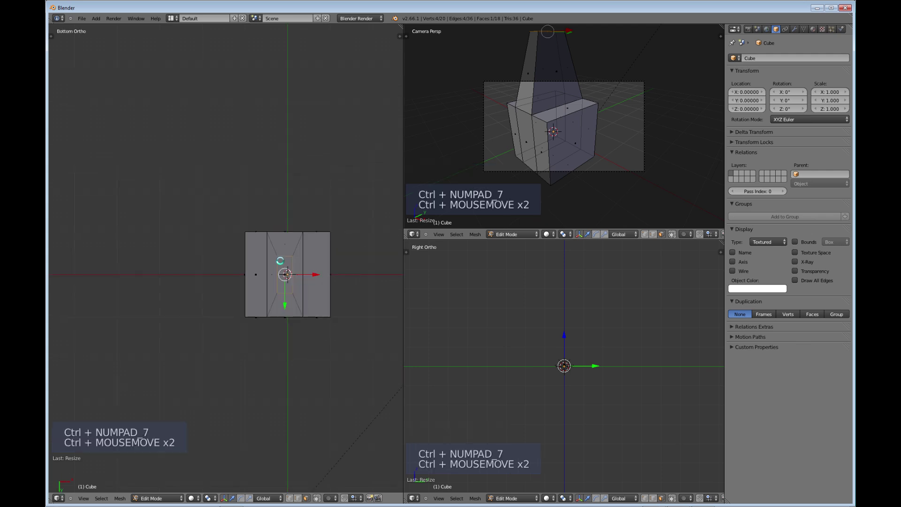
pyautogui.press('ctrl+KP_1')
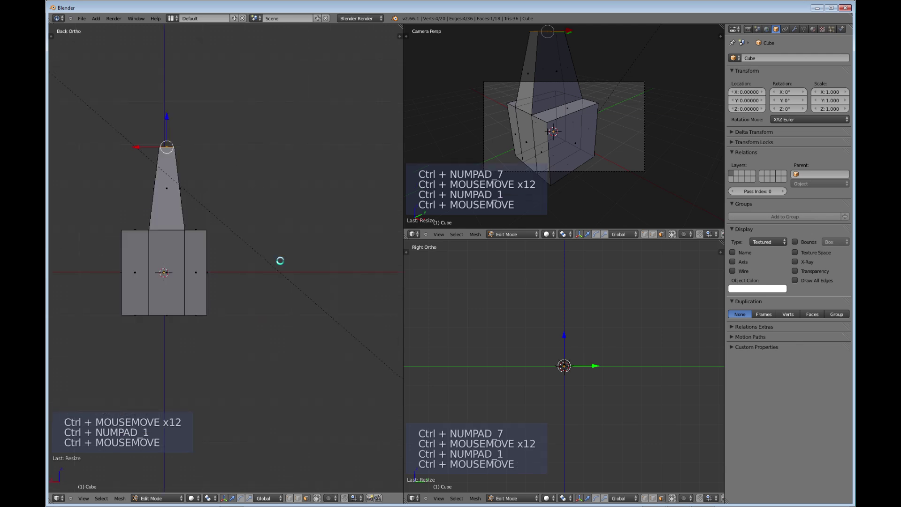
pyautogui.press('ctrl+KP_3')
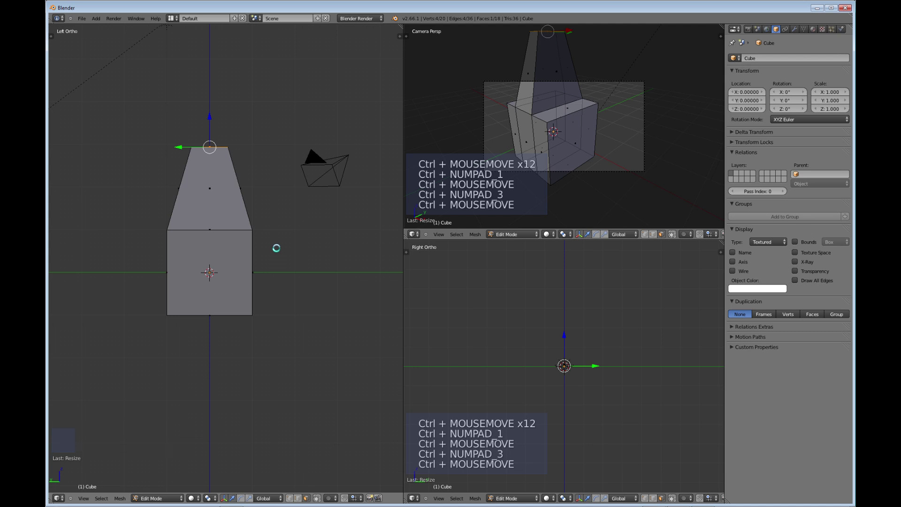
pyautogui.press('KP_7')
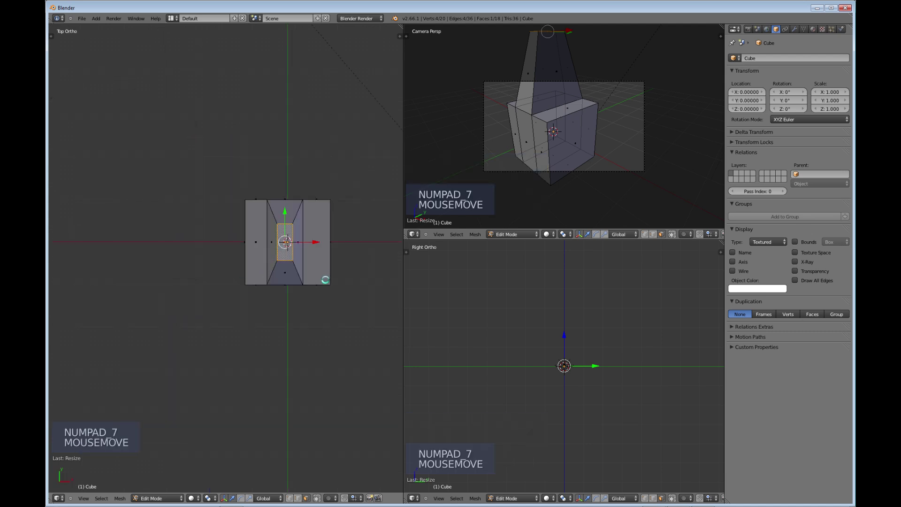
# - Zoom and pan onto the inner face, then start a rotation and cancel it
pyautogui.scroll(2, 327, 281)
pyautogui.keyDown('shift'); pyautogui.moveTo(327, 281); pyautogui.dragTo(258, 286, button='middle'); pyautogui.keyUp('shift')
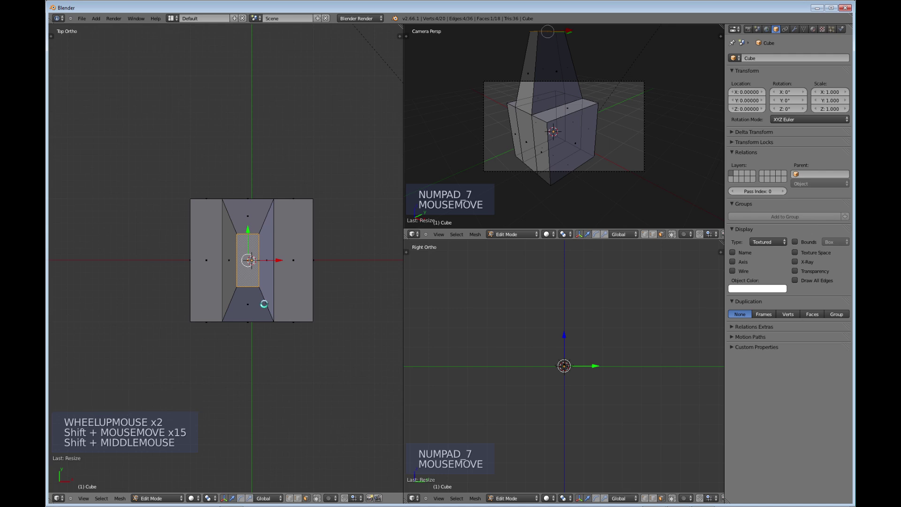
pyautogui.scroll(4, 261, 294)
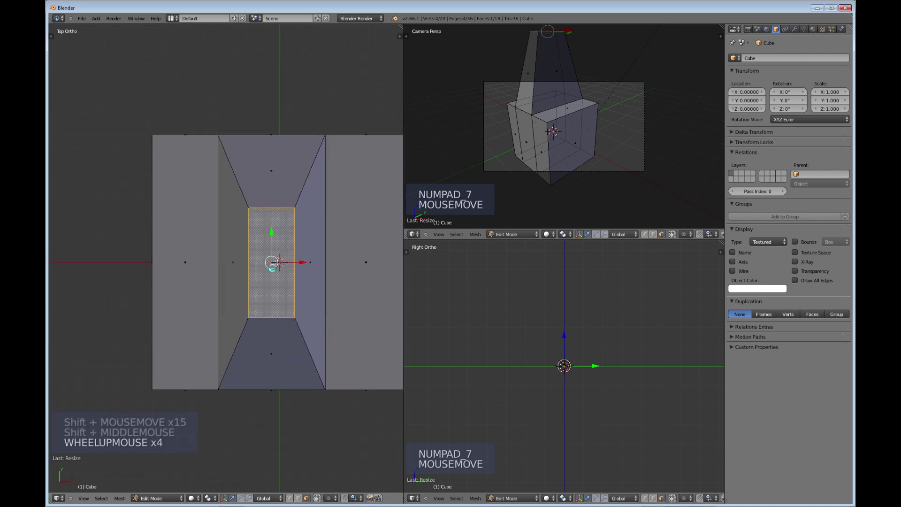
pyautogui.press('r')
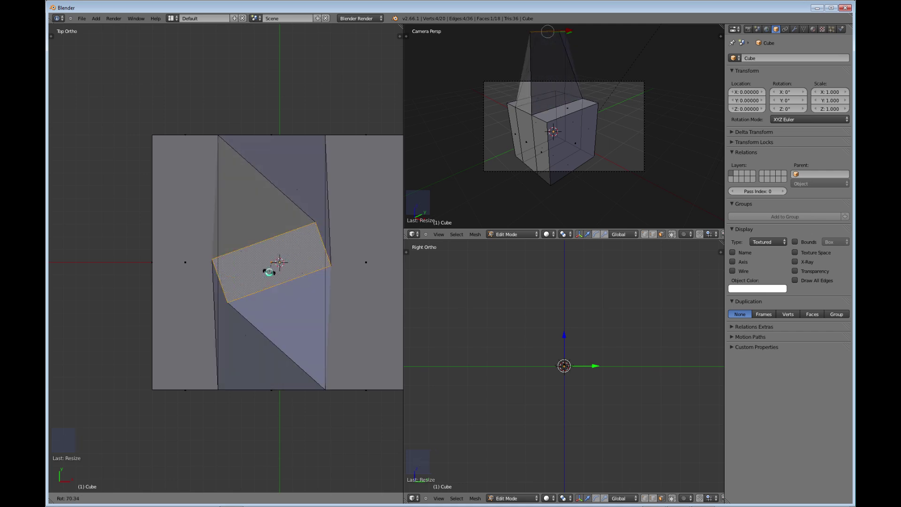
pyautogui.rightClick(278, 263)
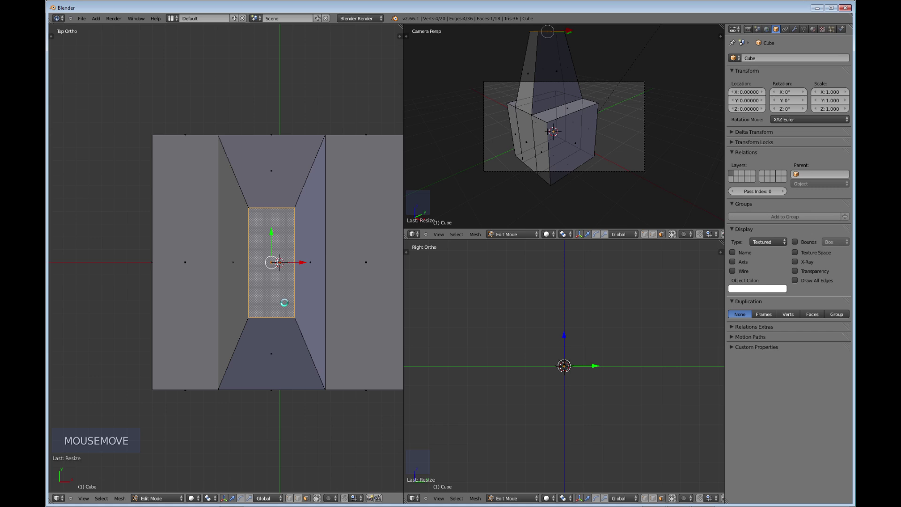
# - In vertex select mode, pick the top vertex, then the cube's right vertex, and return to top view
pyautogui.moveTo(286, 332); pyautogui.dragTo(275, 399, button='middle')
pyautogui.click(289, 497)
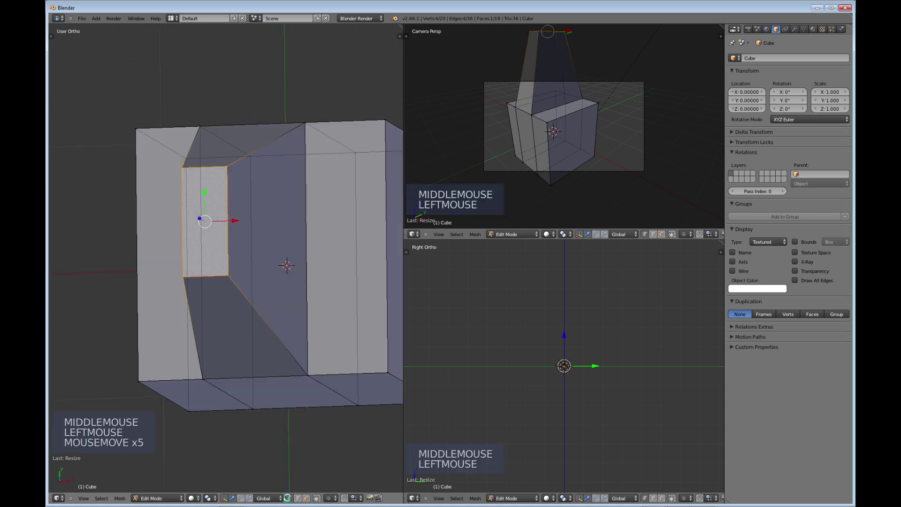
pyautogui.moveTo(225, 175); pyautogui.dragTo(287, 125)
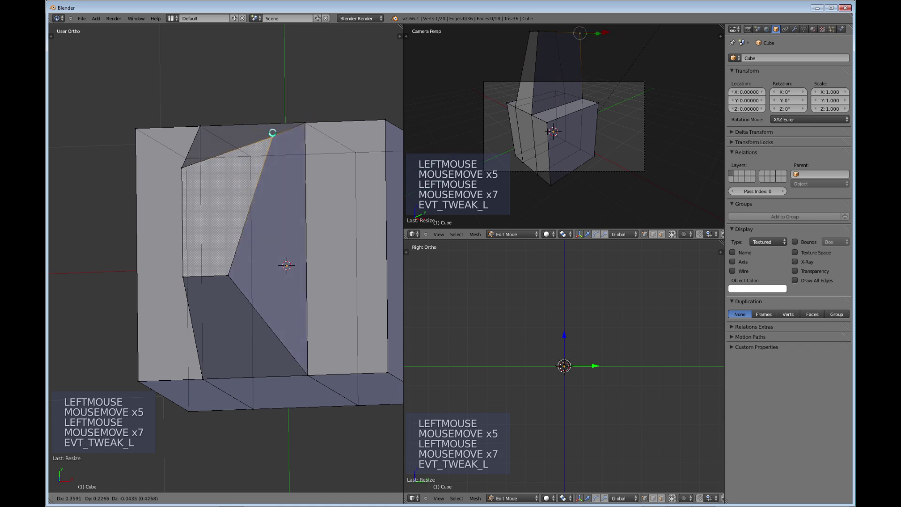
pyautogui.click(305, 123)
pyautogui.click(360, 153)
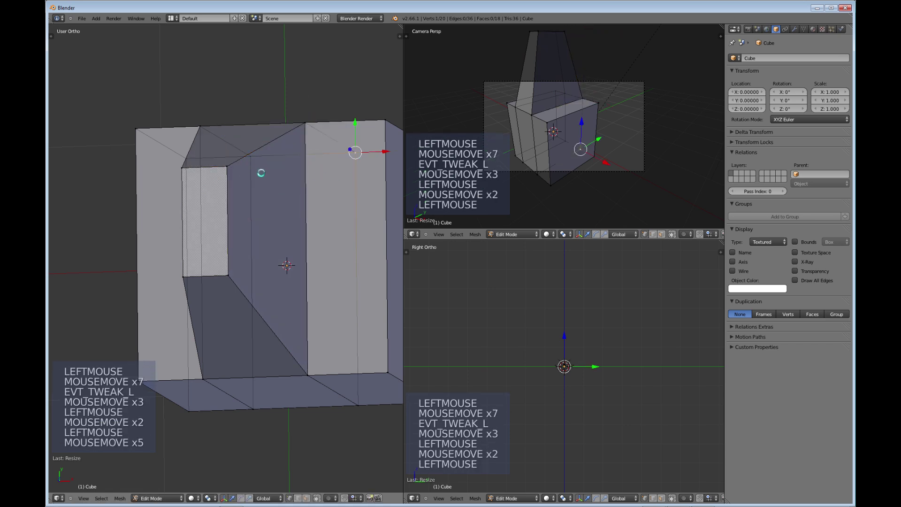
pyautogui.scroll(-3, 229, 263)
pyautogui.middleClick(230, 263)
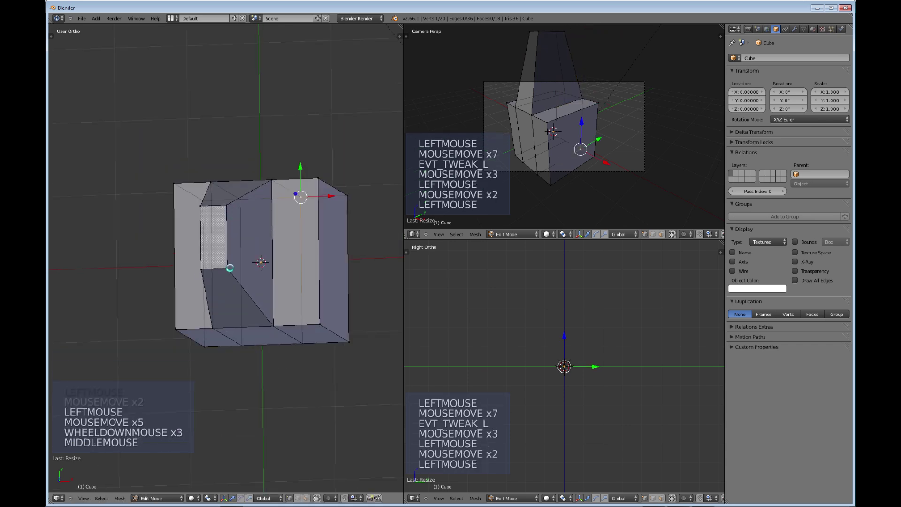
pyautogui.press('KP_7')
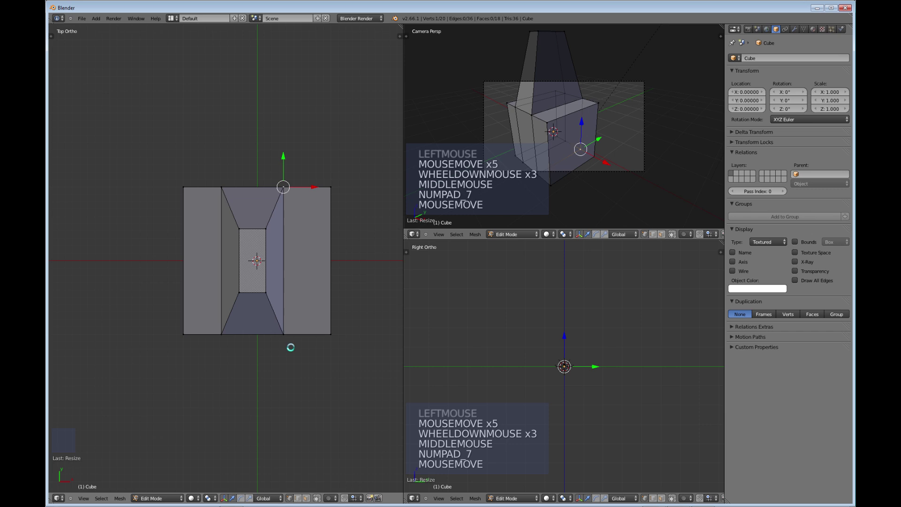
# - Box-select the upper mesh, deselect extras to keep the centre inset face, and start moving it
pyautogui.press('b')
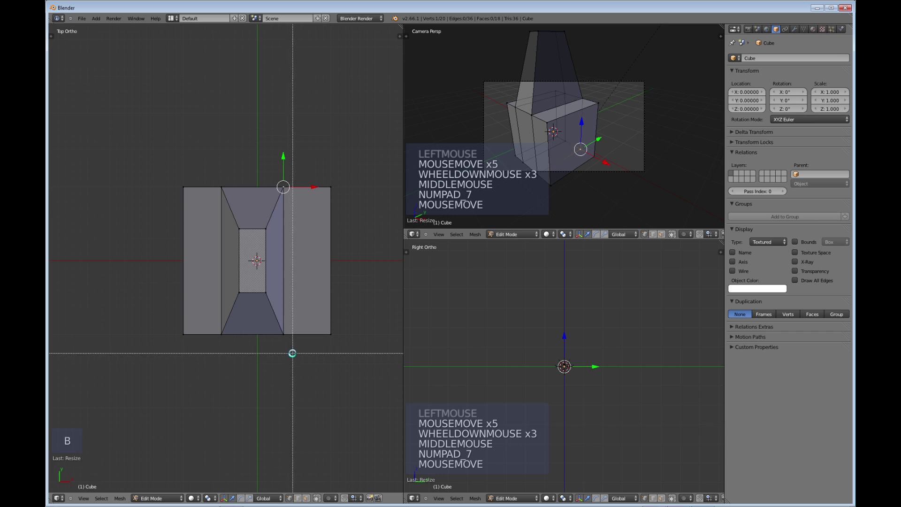
pyautogui.moveTo(293, 354); pyautogui.dragTo(249, 169)
pyautogui.moveTo(293, 324); pyautogui.dragTo(287, 370, button='middle')
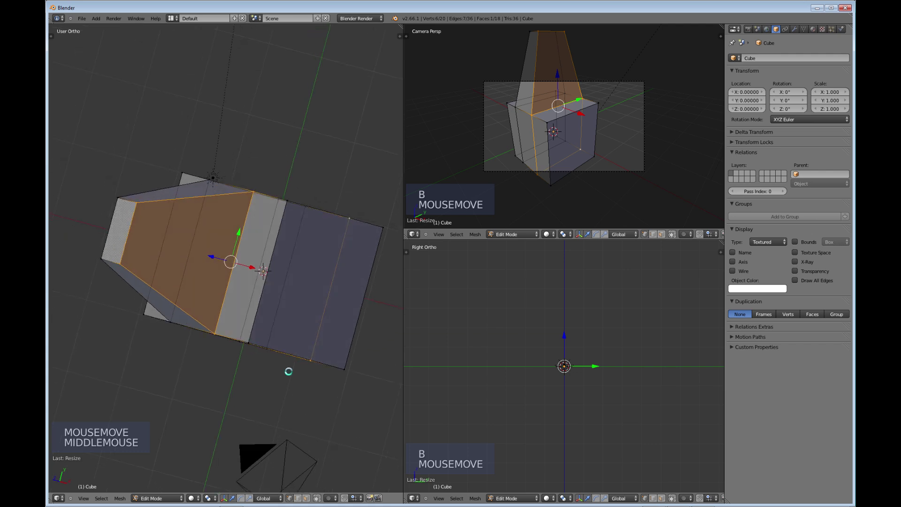
pyautogui.moveTo(219, 289); pyautogui.dragTo(270, 361, button='middle')
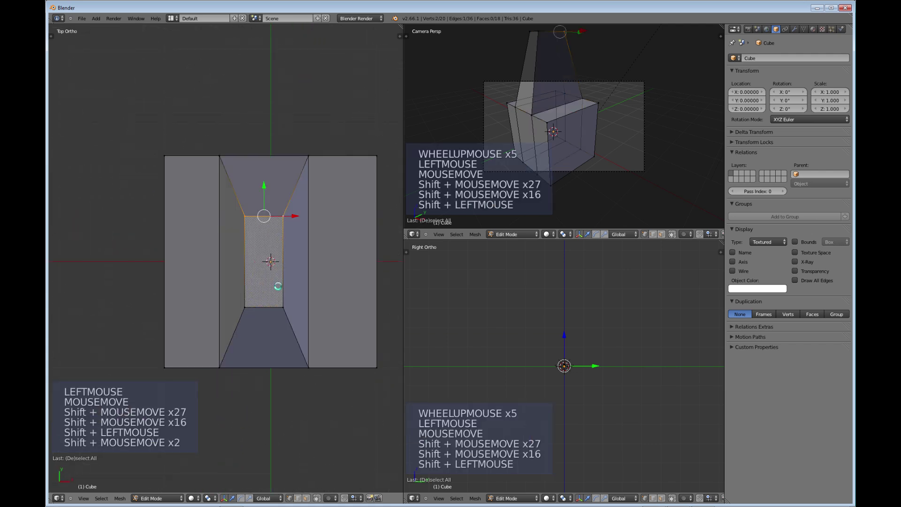
pyautogui.keyDown('shift'); pyautogui.click(283, 307); pyautogui.keyUp('shift')
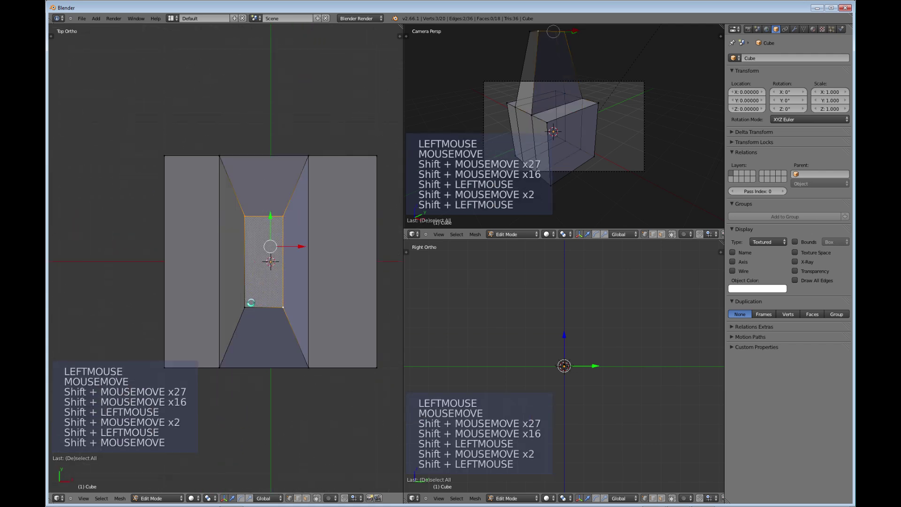
pyautogui.keyDown('shift'); pyautogui.click(244, 308); pyautogui.keyUp('shift')
pyautogui.press('g')
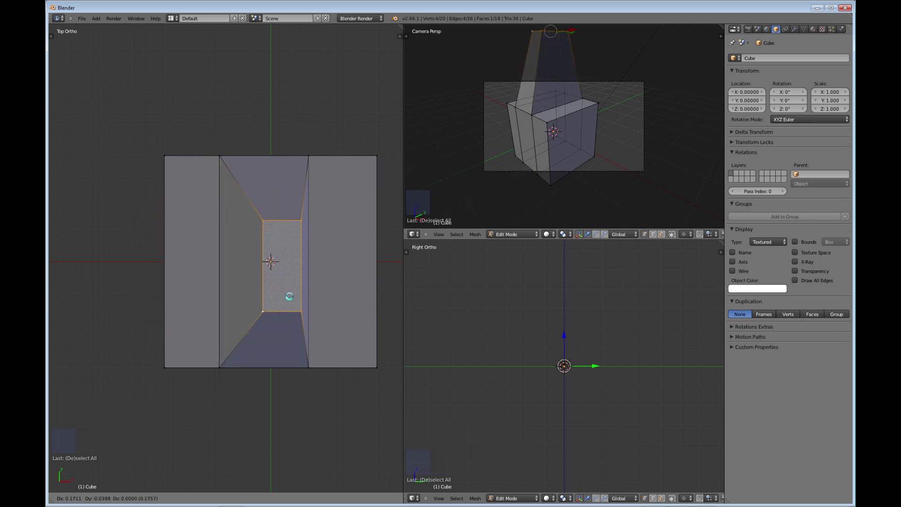
pyautogui.rightClick(292, 296)
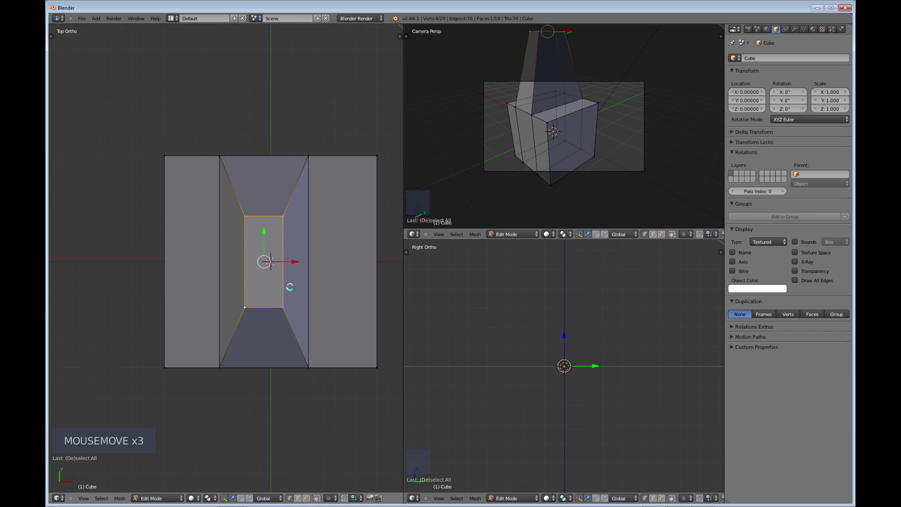
pyautogui.press('g')
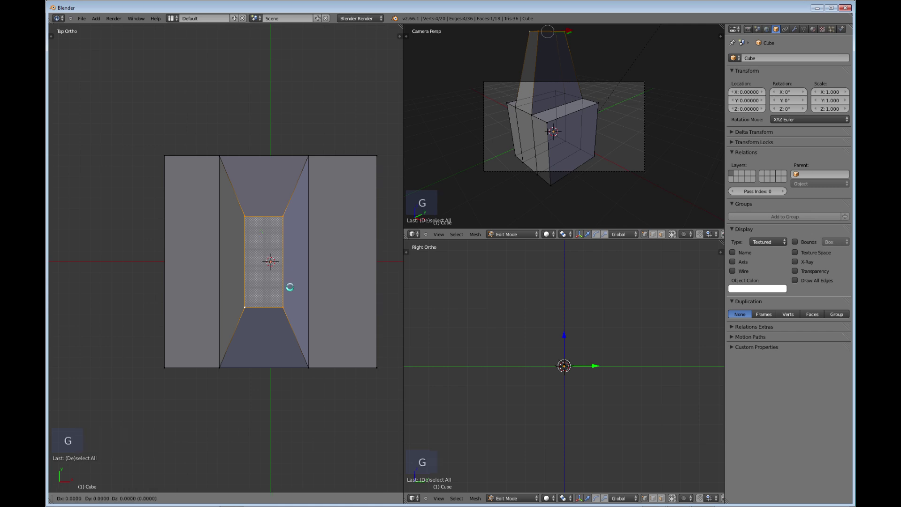
pyautogui.press('x')
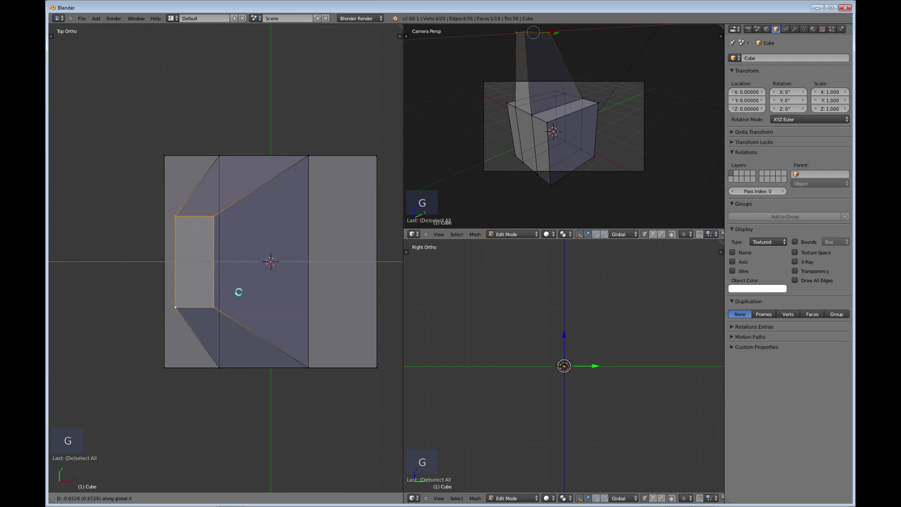
pyautogui.rightClick(239, 292)
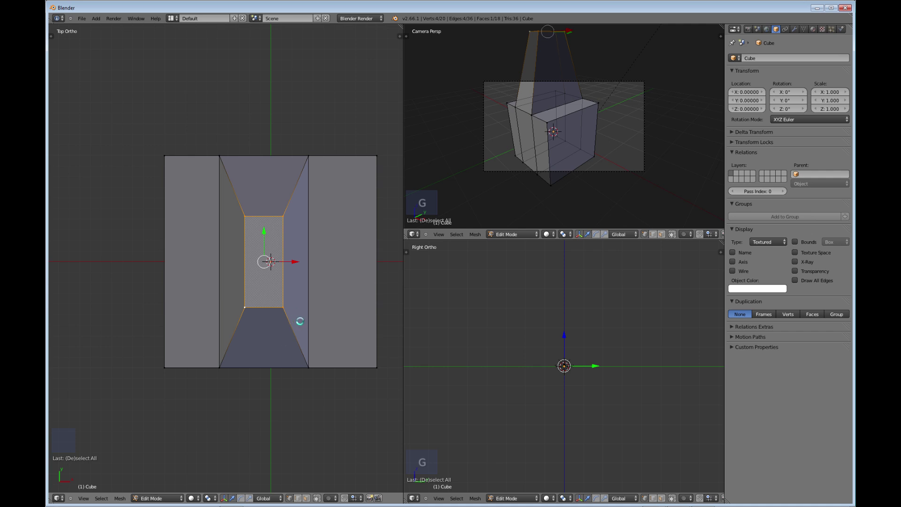
# - Scale the selected centre inset face down along the Y axis only
pyautogui.press('s')
pyautogui.press('y')
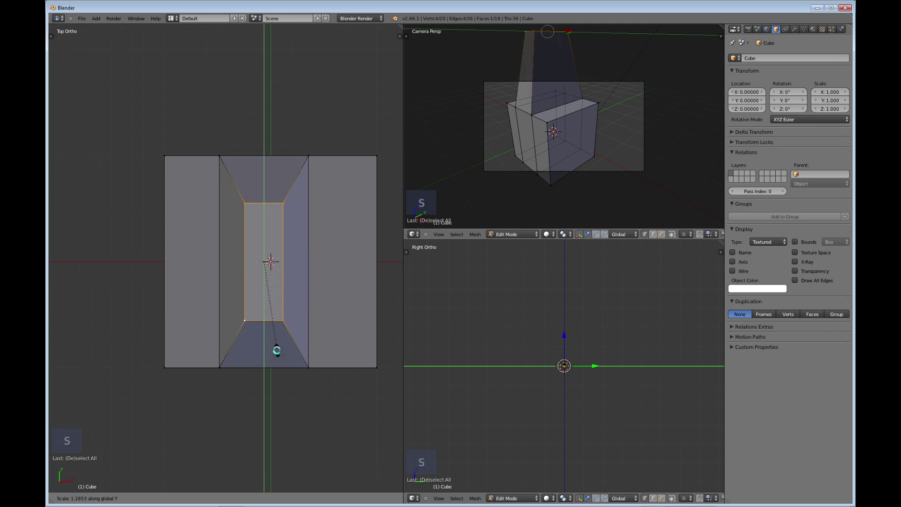
pyautogui.click(279, 330)
# - Zoom out and orbit to view the reshaped spiked mesh from an angle
pyautogui.scroll(-1, 245, 346)
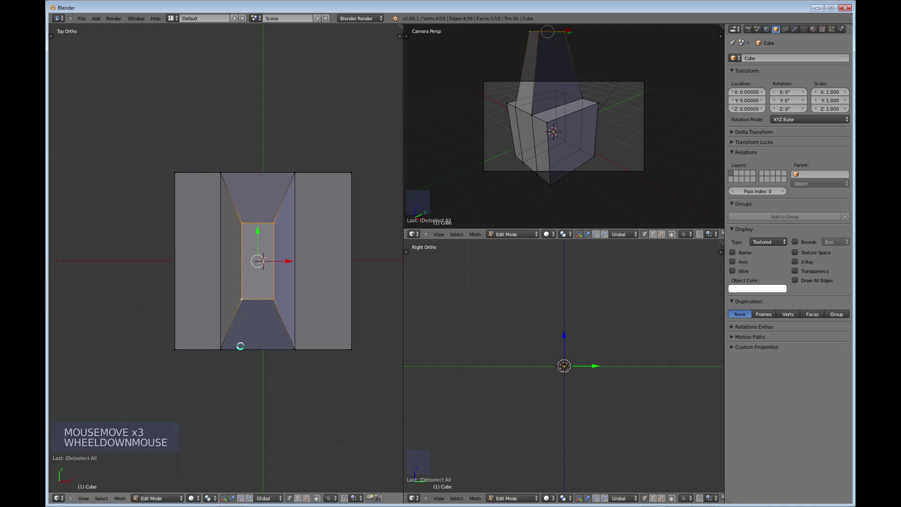
pyautogui.moveTo(206, 353); pyautogui.dragTo(173, 236, button='middle')
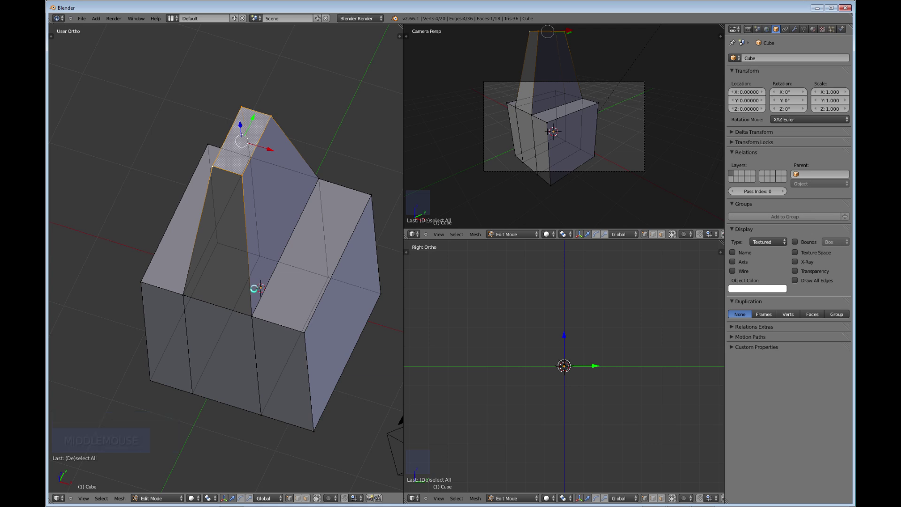
pyautogui.scroll(-4, 265, 285)
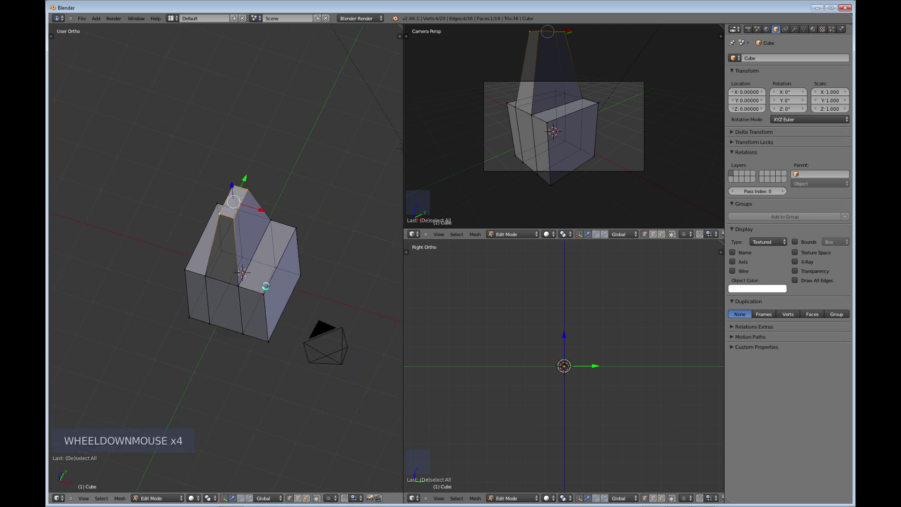
pyautogui.moveTo(297, 299); pyautogui.dragTo(214, 345, button='middle')
# - Deselect all, return to Object Mode, orbit the spiked cube, then switch to Numpad 7 top view
pyautogui.press('a')
pyautogui.press('Tab')
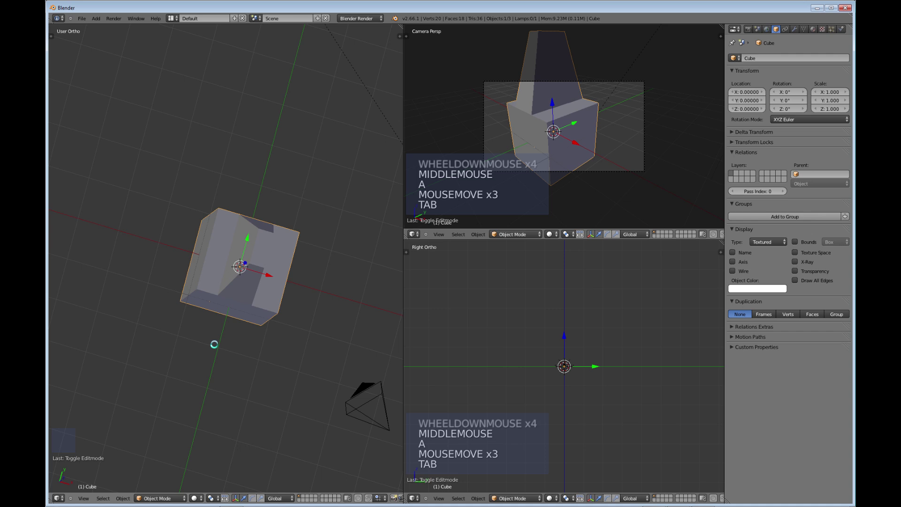
pyautogui.scroll(3, 243, 316)
pyautogui.moveTo(302, 316); pyautogui.dragTo(243, 359, button='middle')
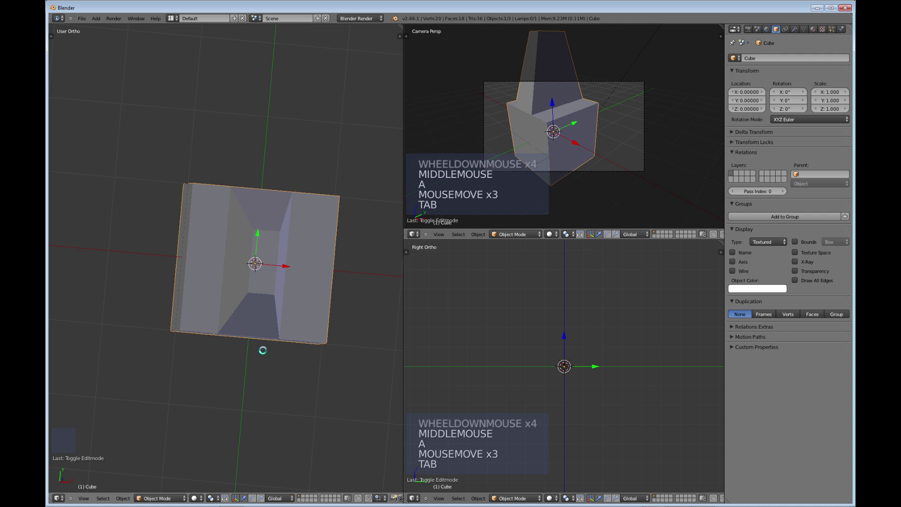
pyautogui.moveTo(286, 321); pyautogui.dragTo(280, 305, button='middle')
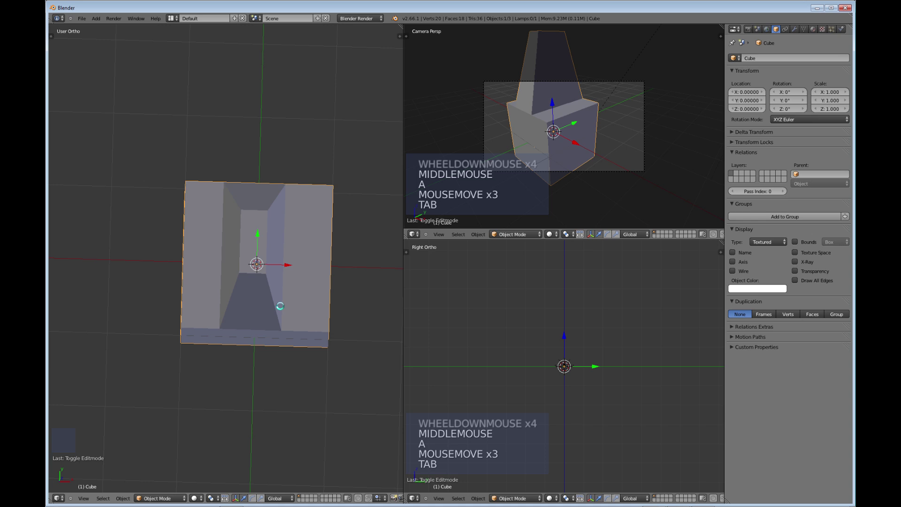
pyautogui.press('KP_7')
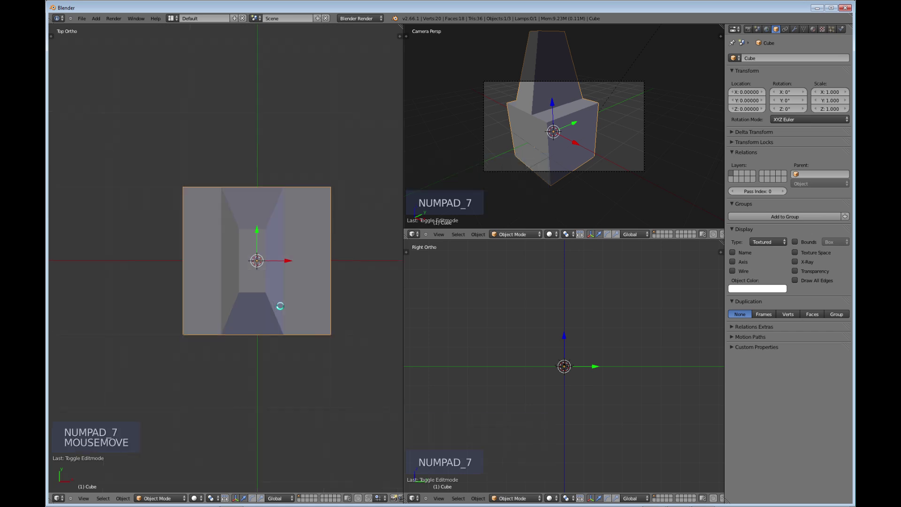